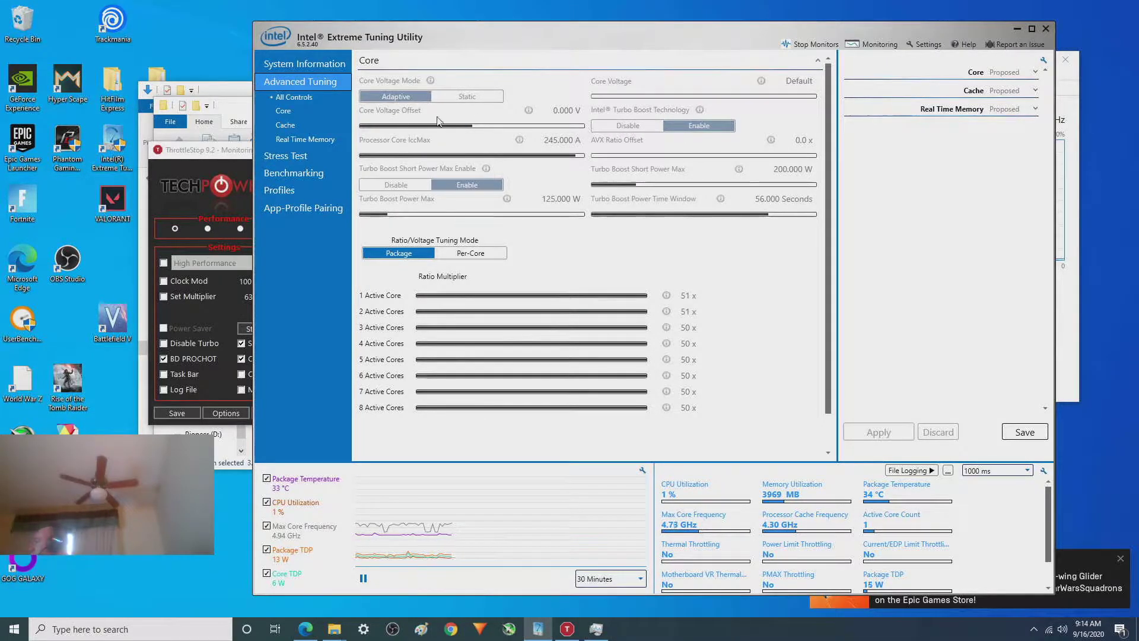
- Bring ThrottleStop to the front, place it near the desktop's upper-left corner, and minimize Intel Extreme Tuning Utility
click(229, 152)
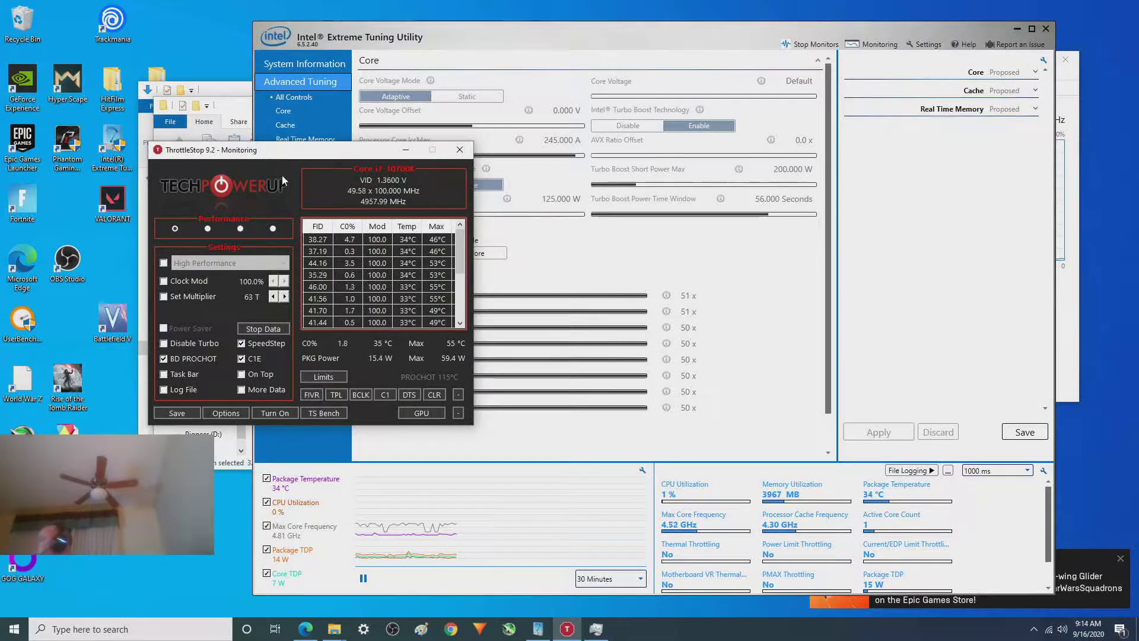
drag(335, 156, 223, 50)
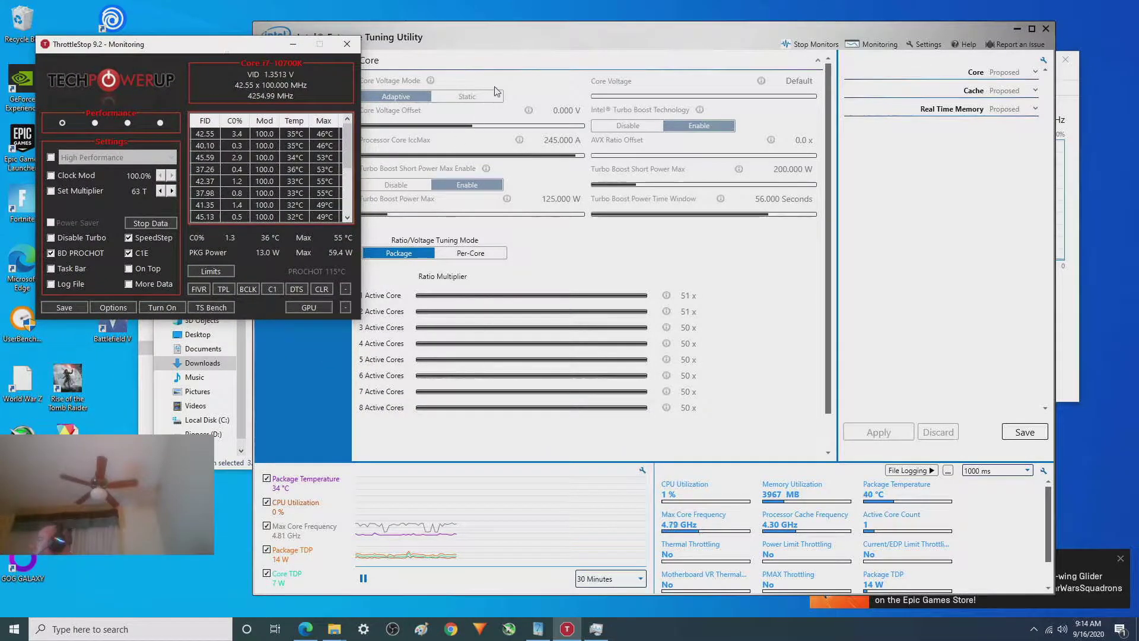
mouse_move(496, 40)
mouse_down()
mouse_move(574, 38)
mouse_move(484, 38)
mouse_up()
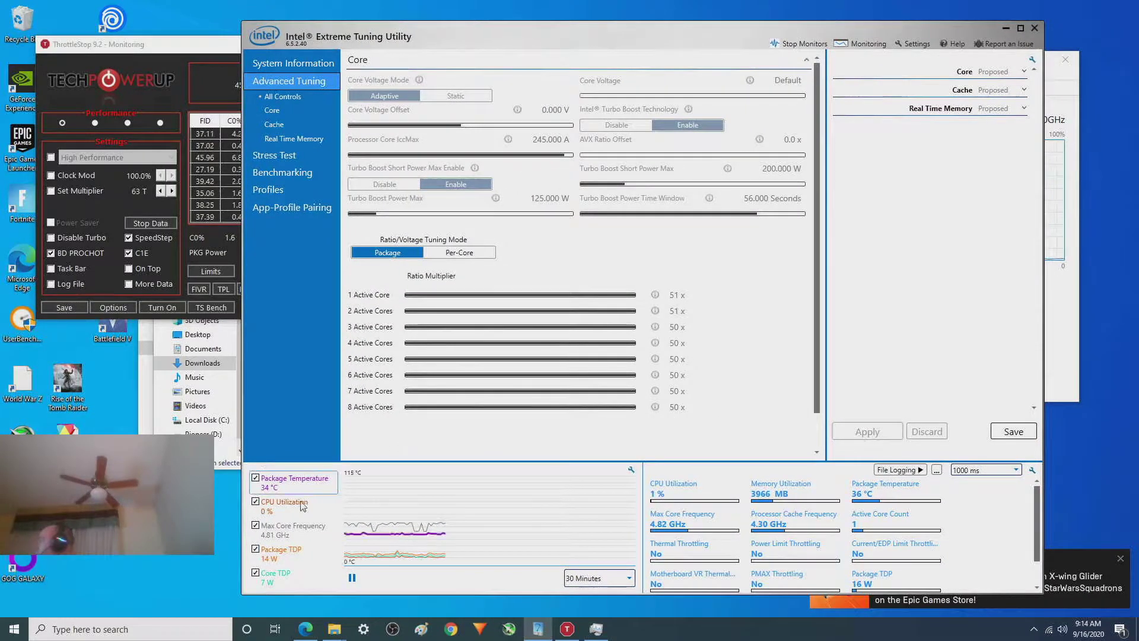
click(285, 577)
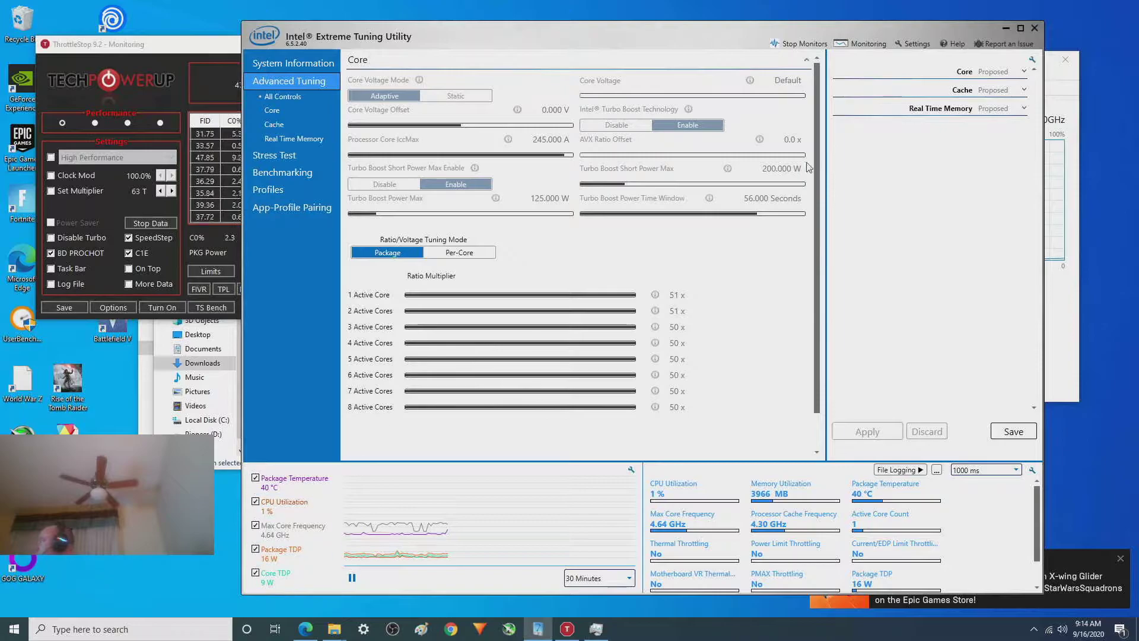
click(1000, 28)
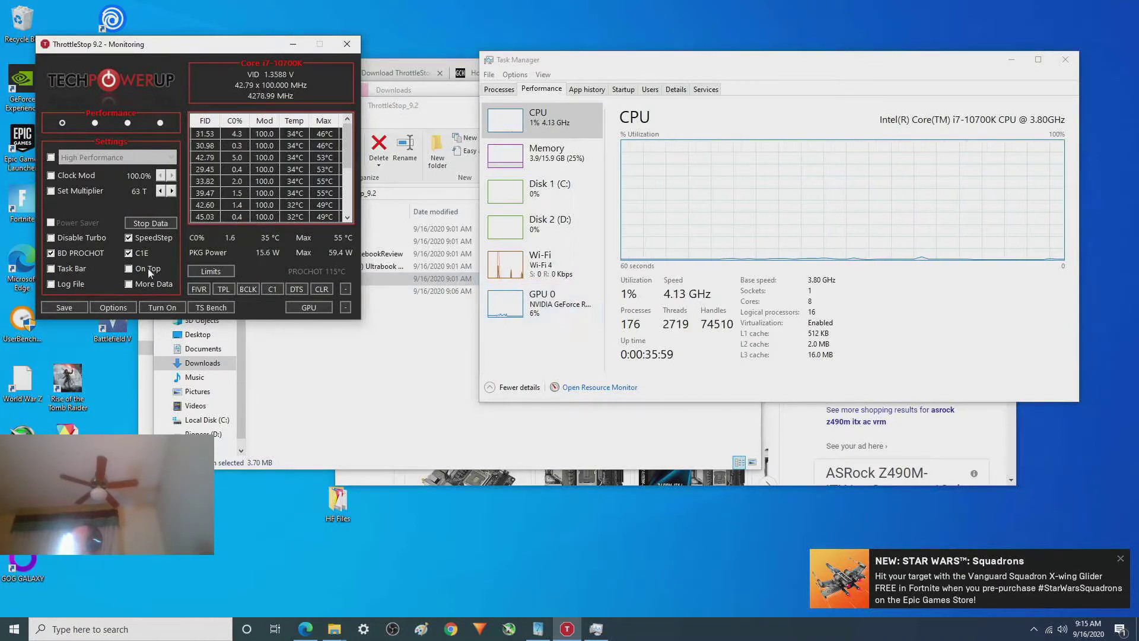
- Disable turbo in ThrottleStop and place the restored Intel Extreme Tuning Utility beside it to check the Core and Package TDP
click(51, 238)
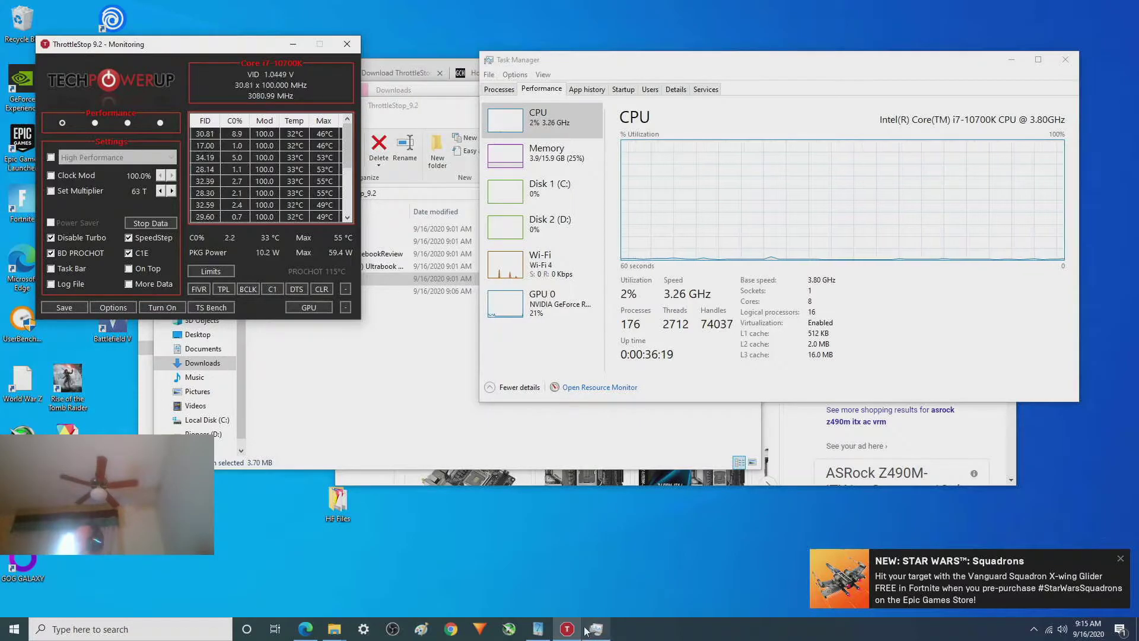
mouse_move(596, 629)
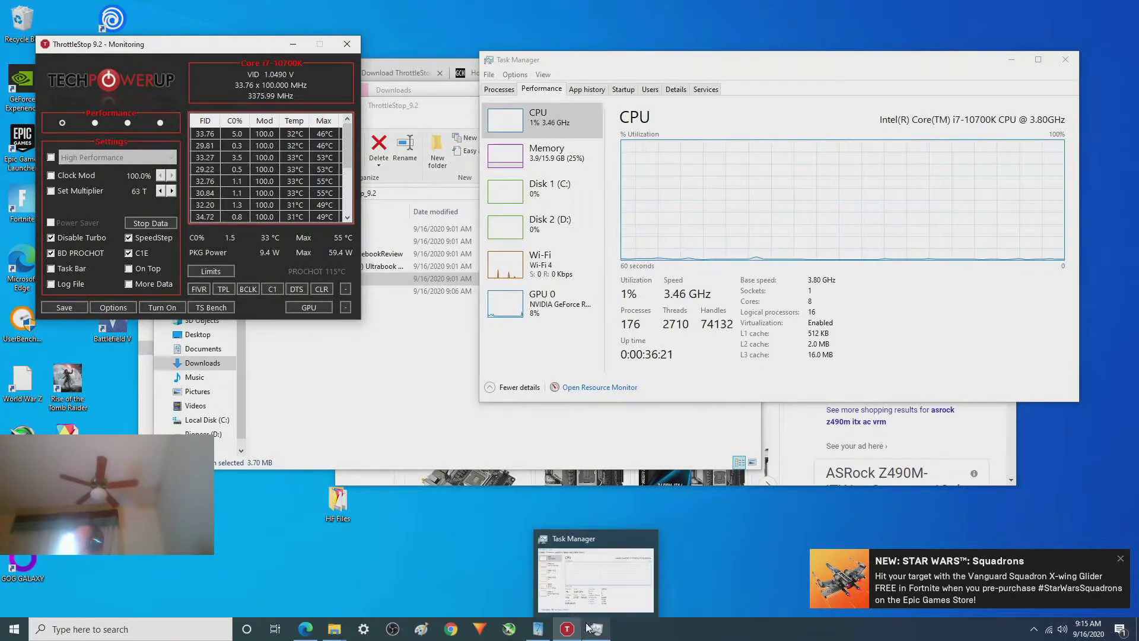
click(539, 629)
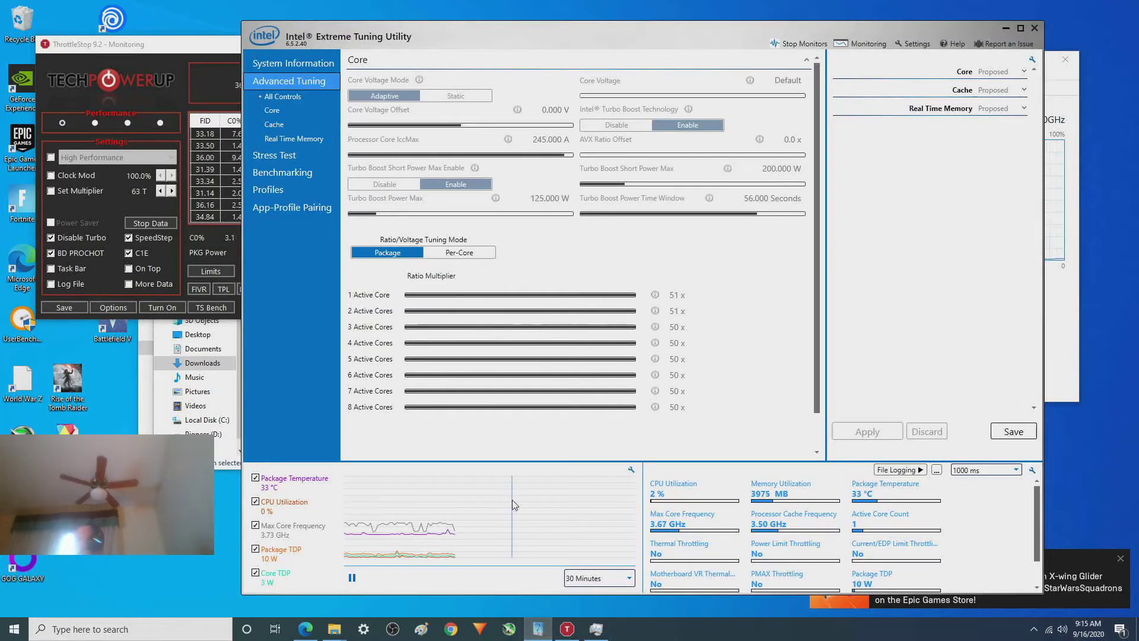
drag(459, 40, 629, 28)
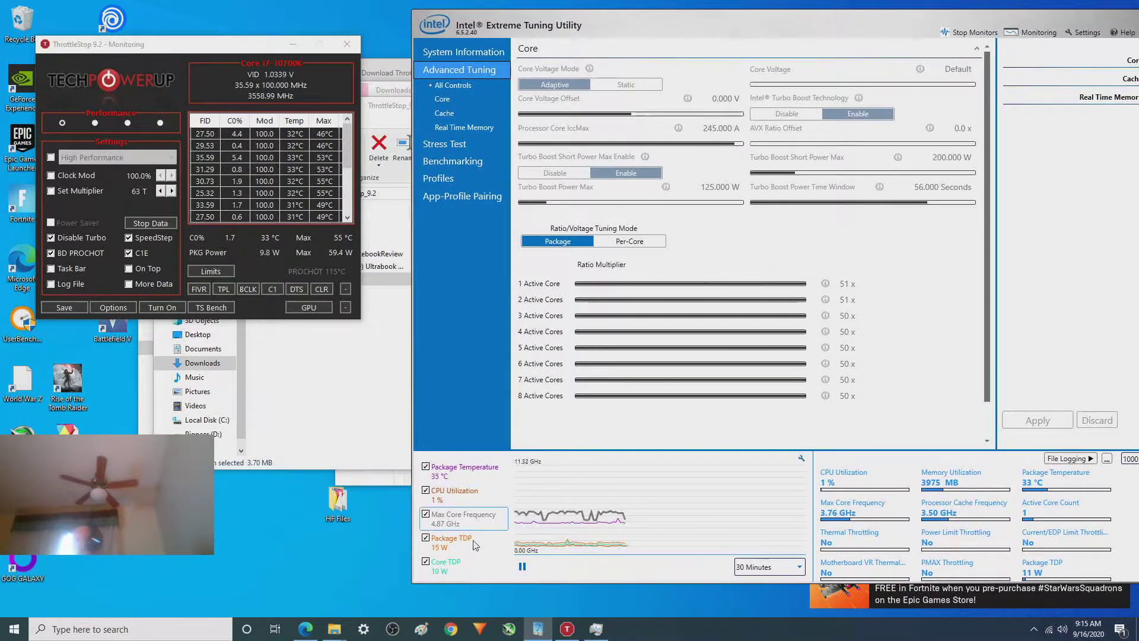
click(444, 578)
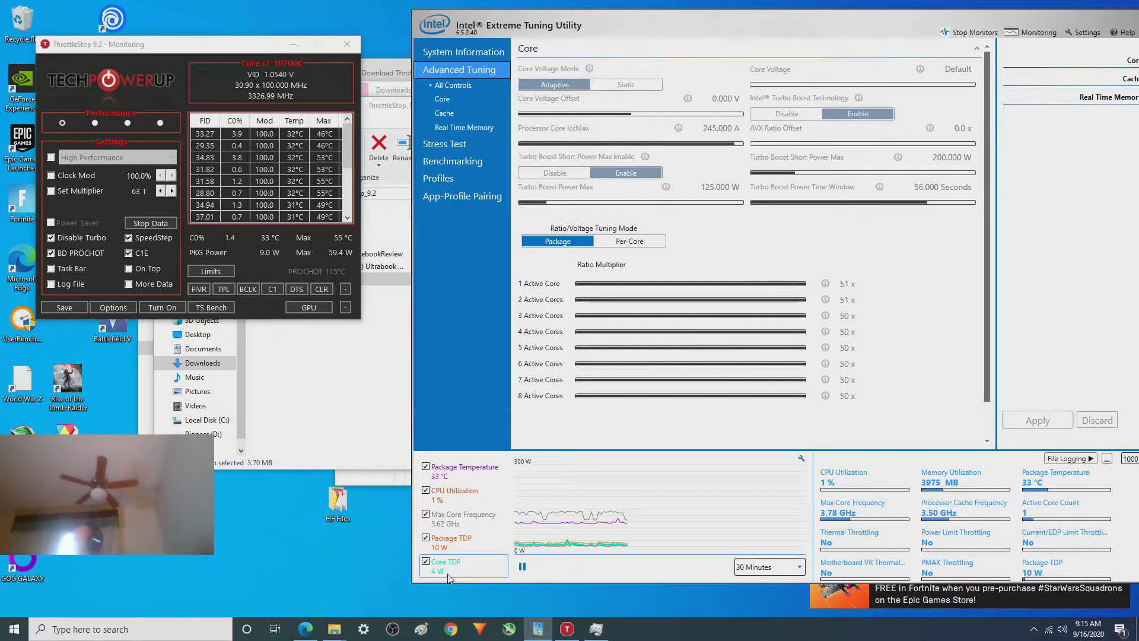
click(446, 553)
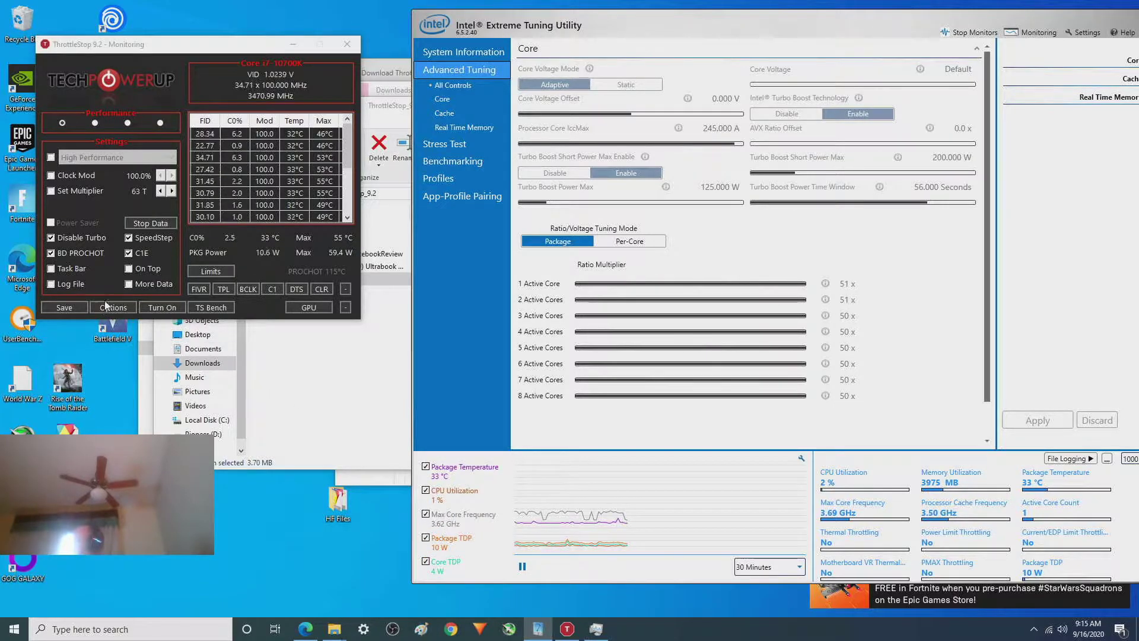
- Re-enable turbo in ThrottleStop and run the Intel XTU Benchmark in Extreme Tuning Utility
click(50, 238)
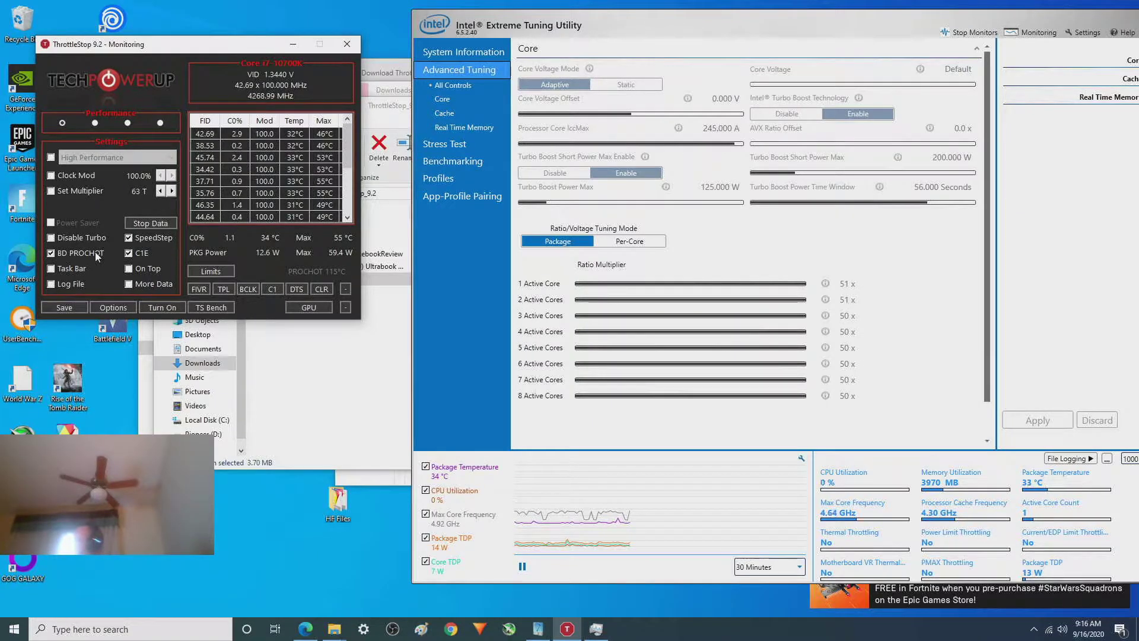
click(461, 577)
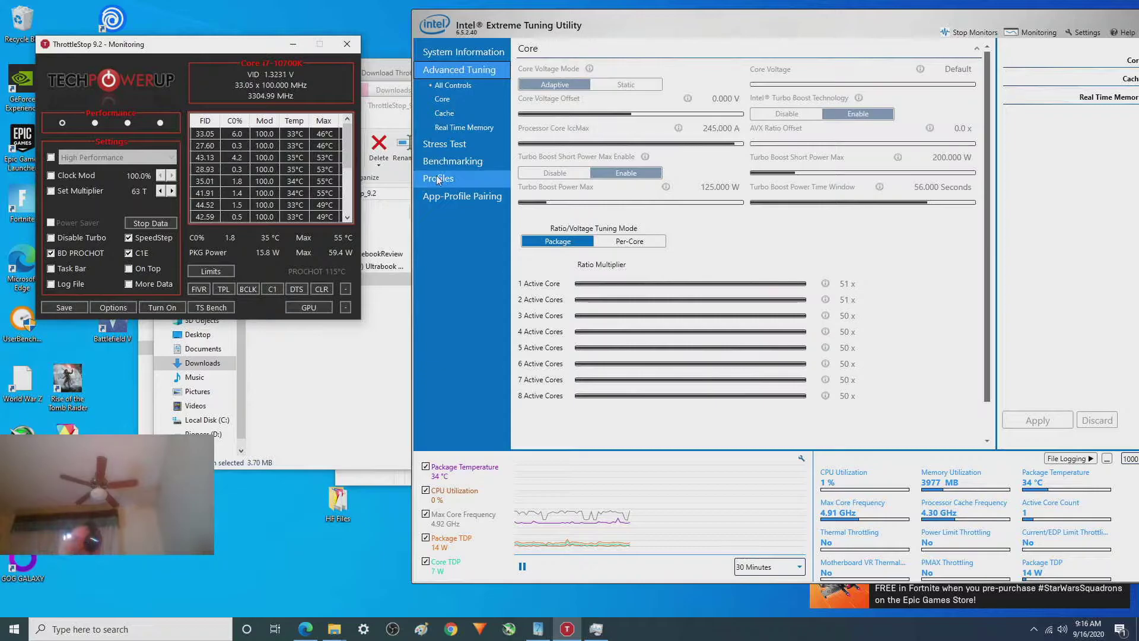
click(458, 168)
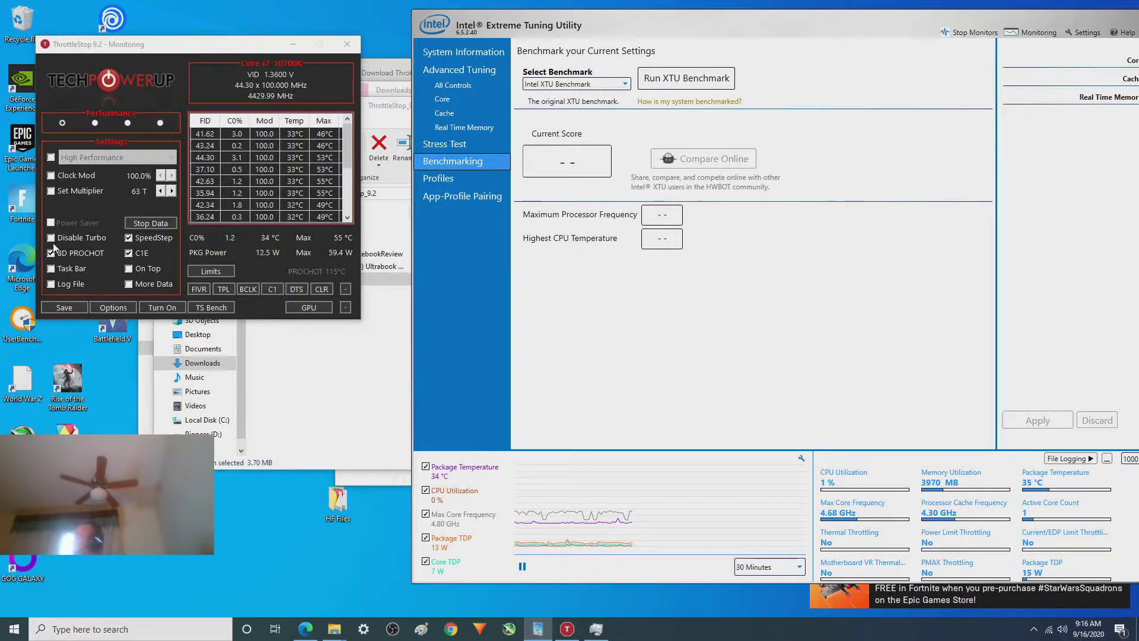
click(686, 79)
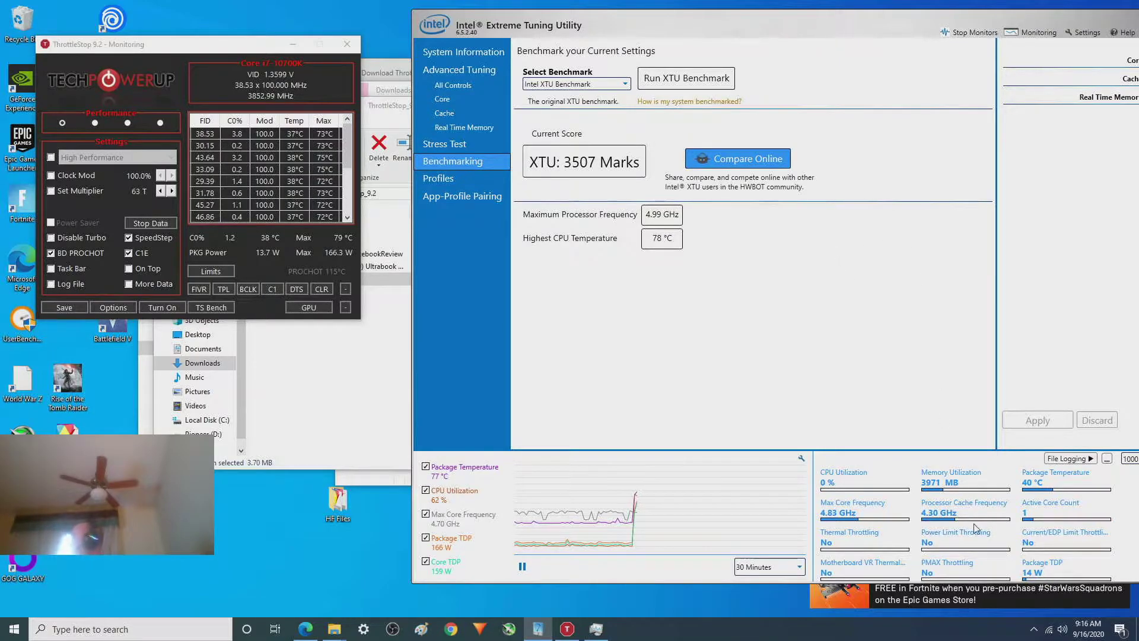
- Examine the power limit throttling, thermal throttling, Core TDP and Package TDP statistics from the benchmark run
mouse_move(949, 537)
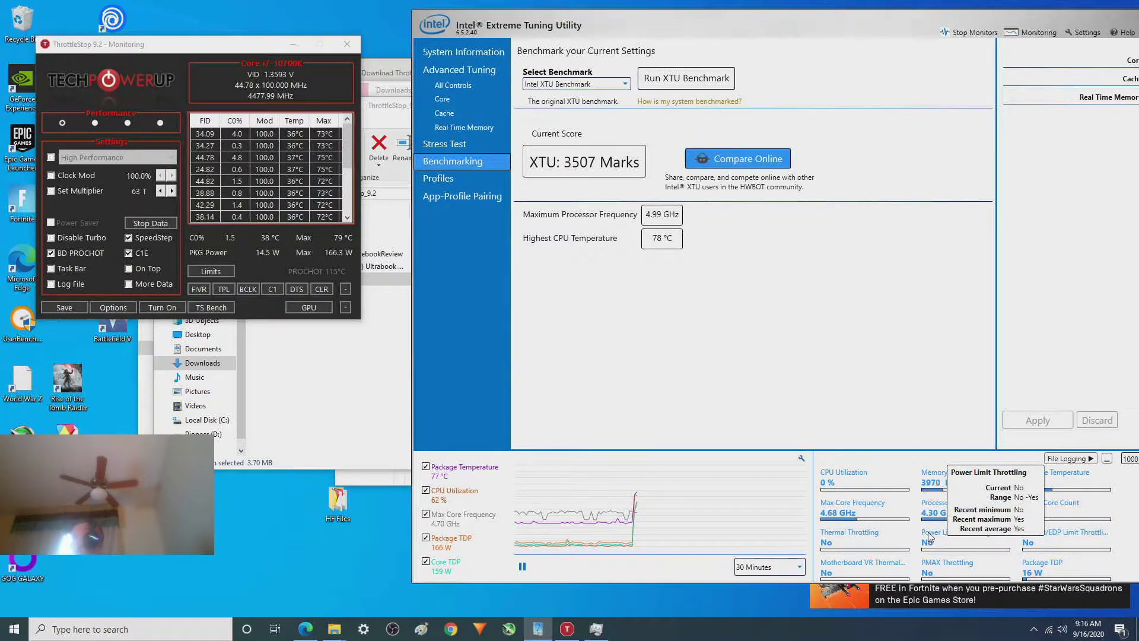
mouse_move(847, 546)
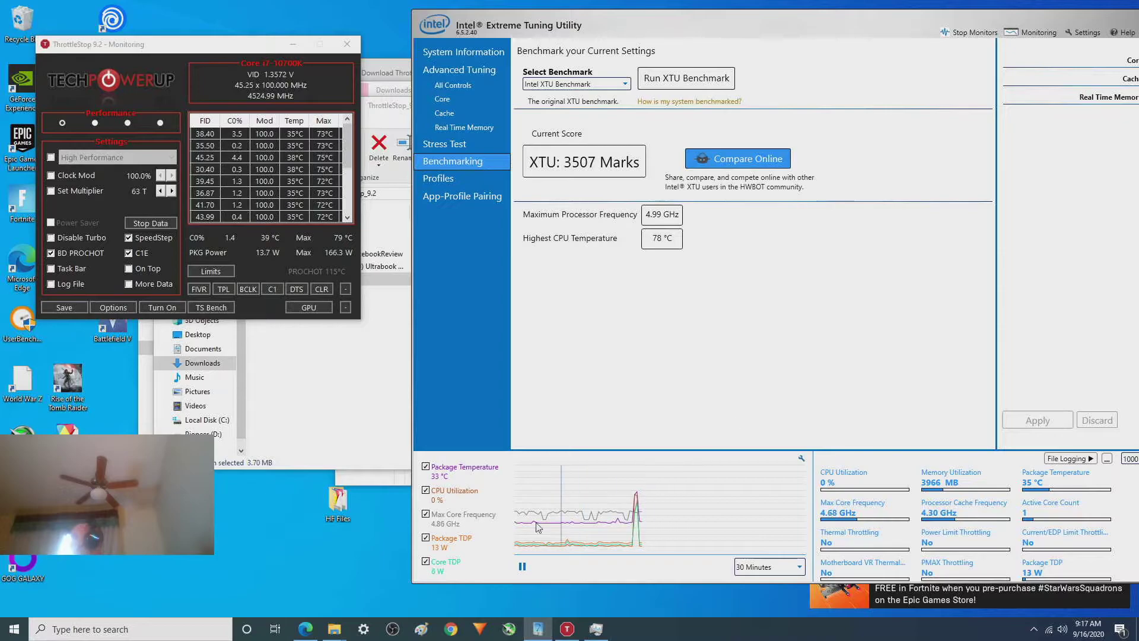
mouse_move(442, 572)
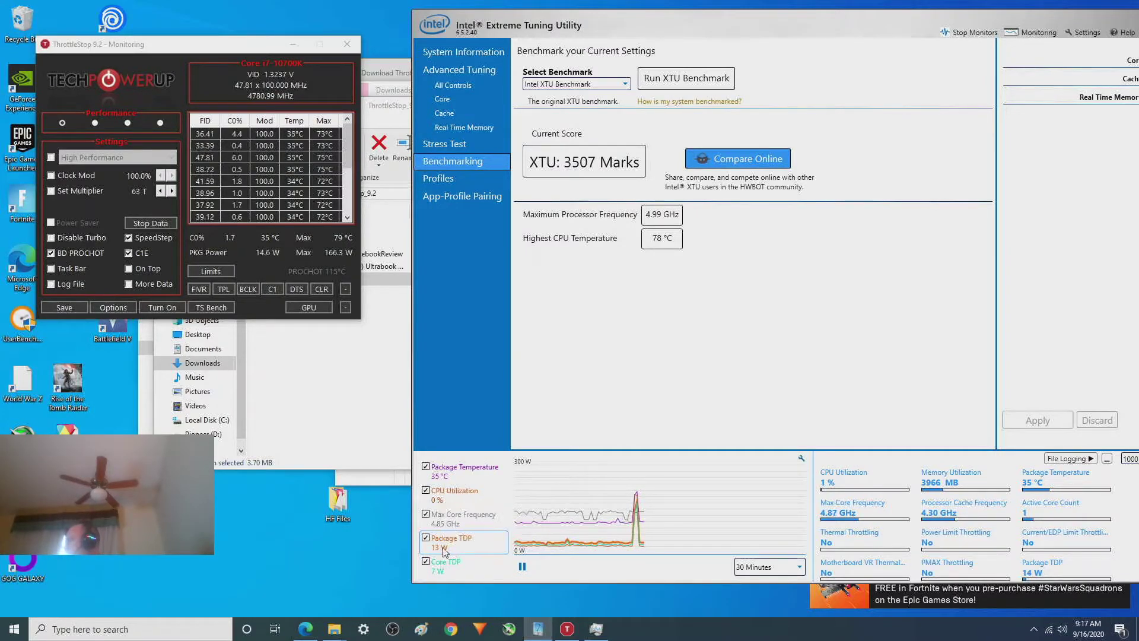
mouse_move(444, 551)
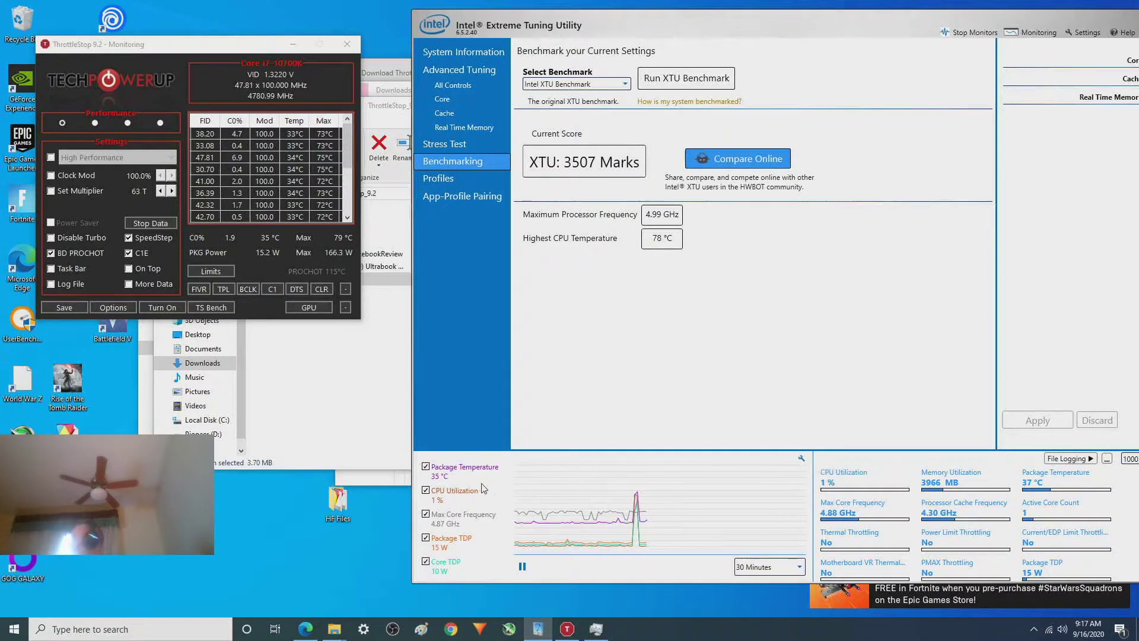
- Clear the recorded data from the system graphs and close the graph settings
click(801, 458)
click(540, 403)
click(540, 404)
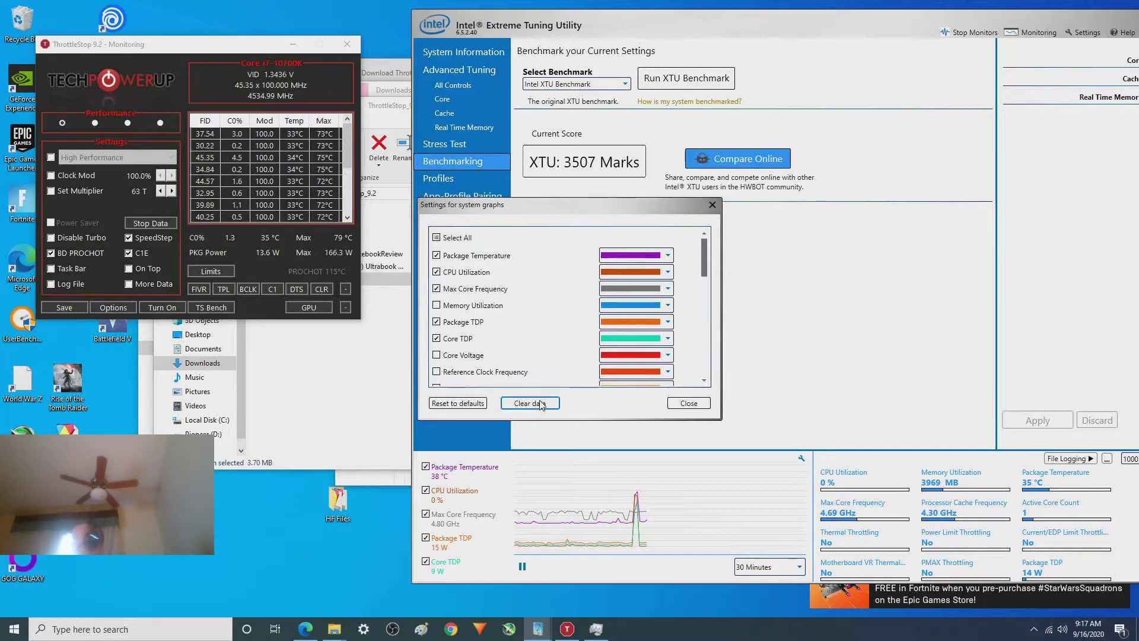
click(542, 404)
click(541, 403)
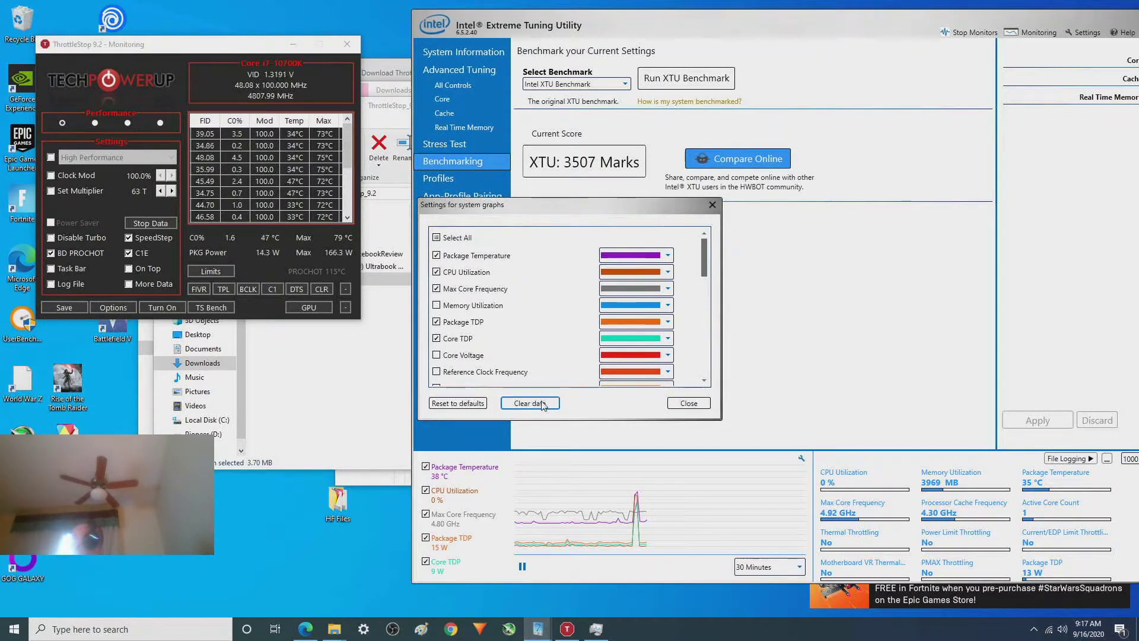
click(688, 403)
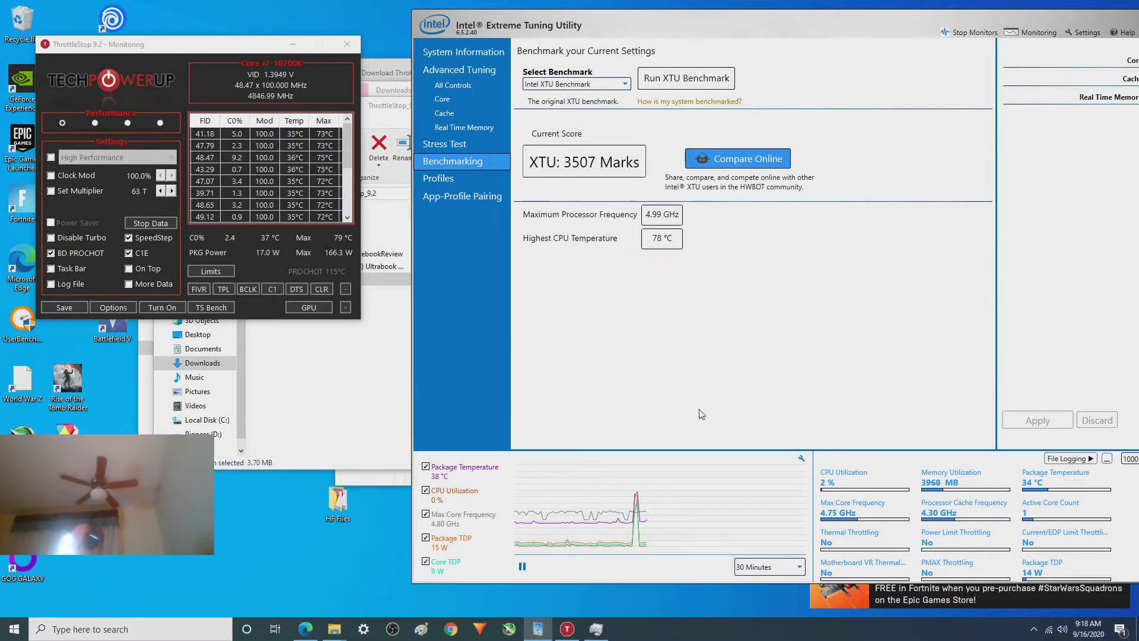
click(801, 459)
click(529, 404)
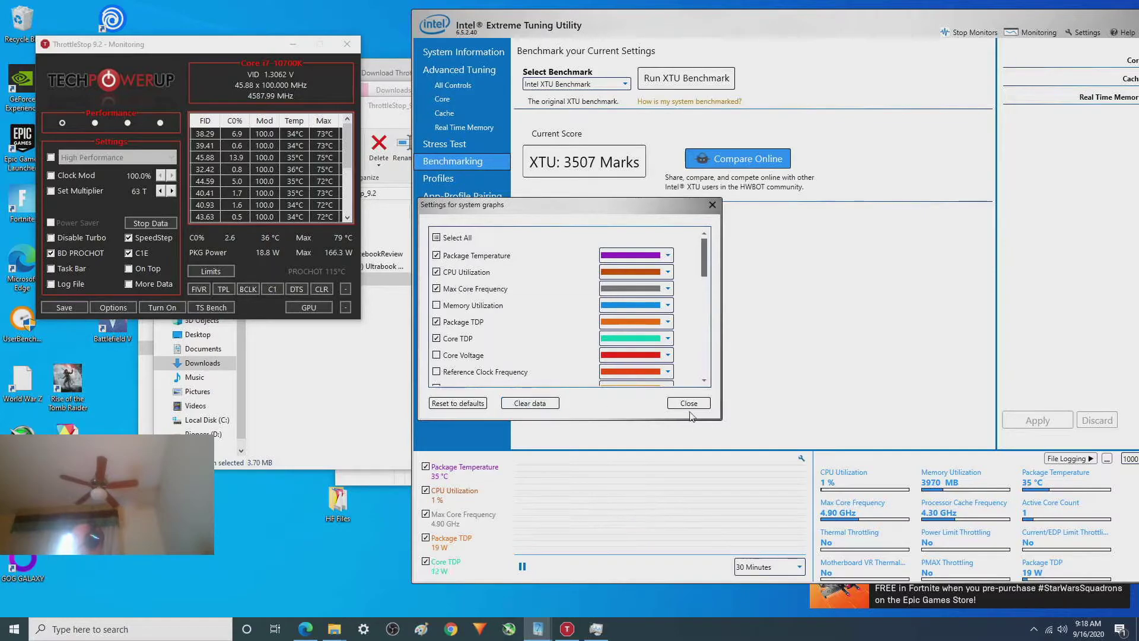
click(688, 404)
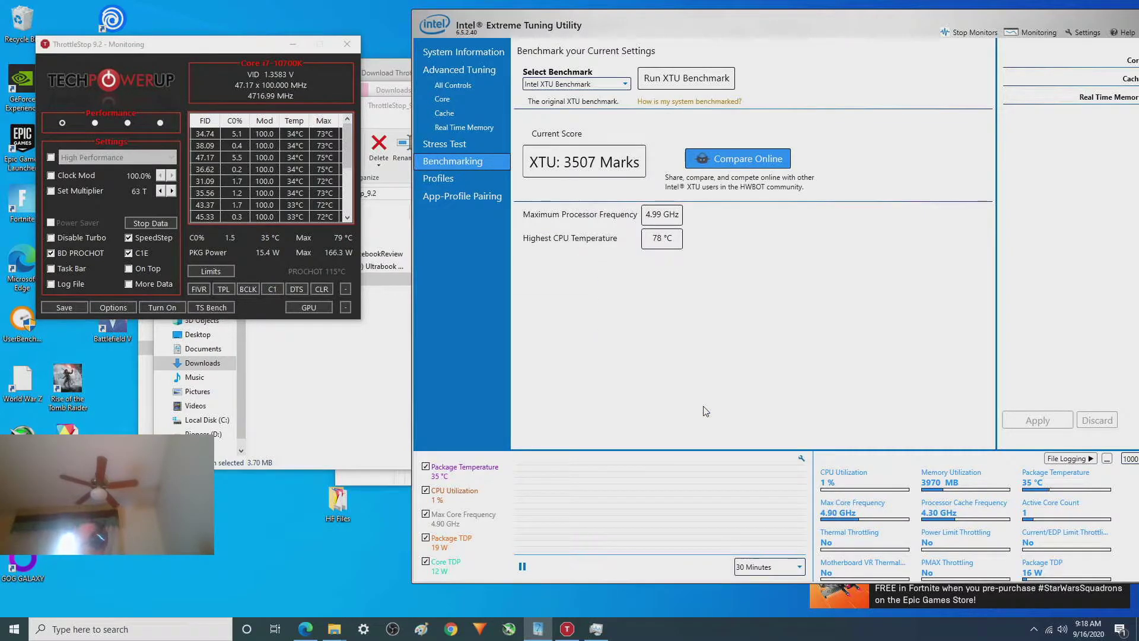
- Disable turbo in ThrottleStop and rerun the Intel XTU Benchmark
click(51, 238)
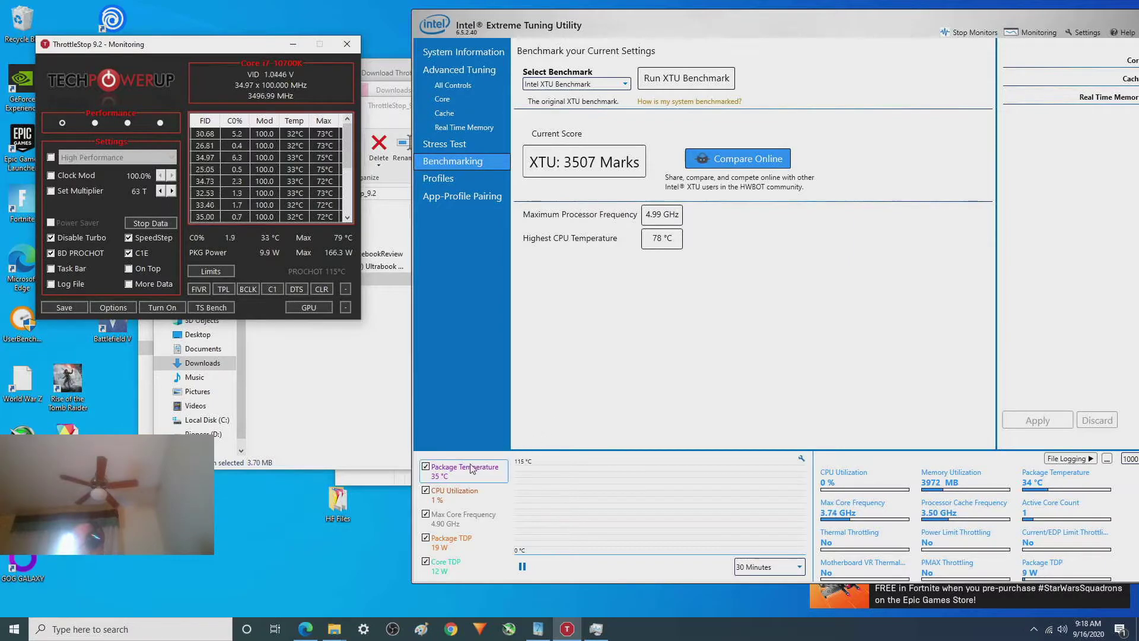
mouse_move(472, 468)
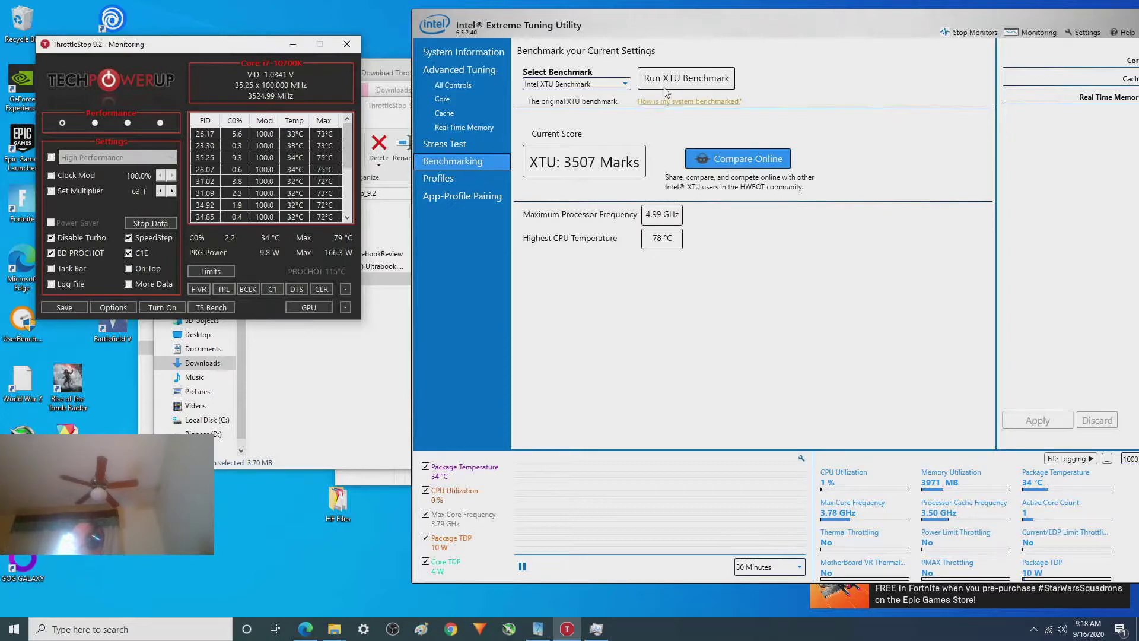
click(692, 78)
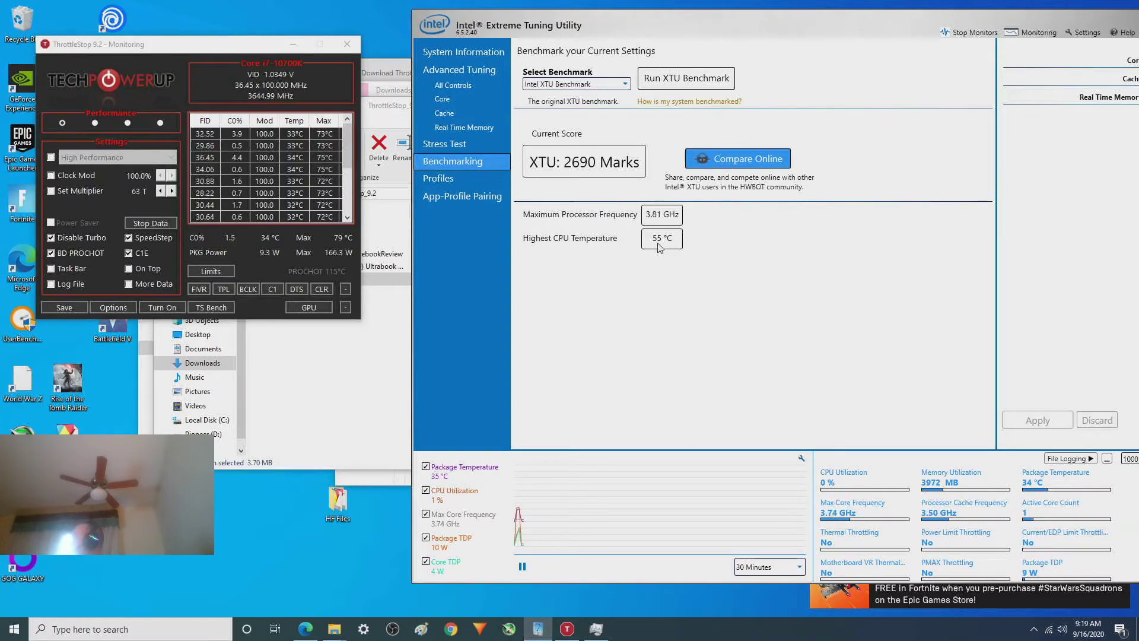
- Examine the CPU Utilization, Core TDP and Package TDP statistics recorded with turbo disabled
click(454, 498)
mouse_move(455, 499)
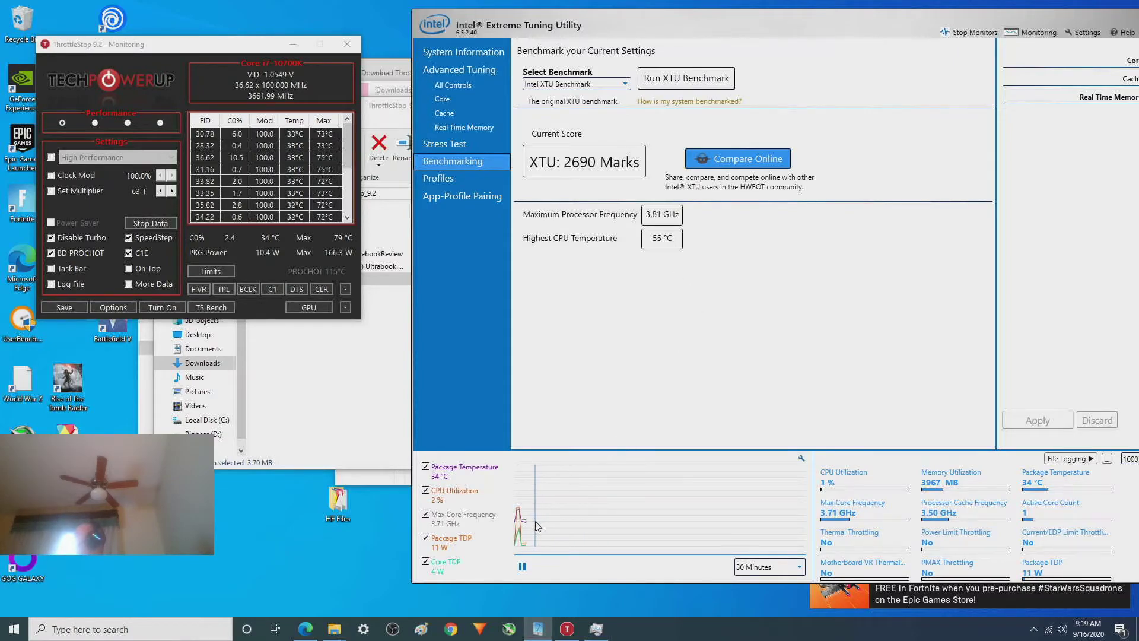
mouse_move(439, 570)
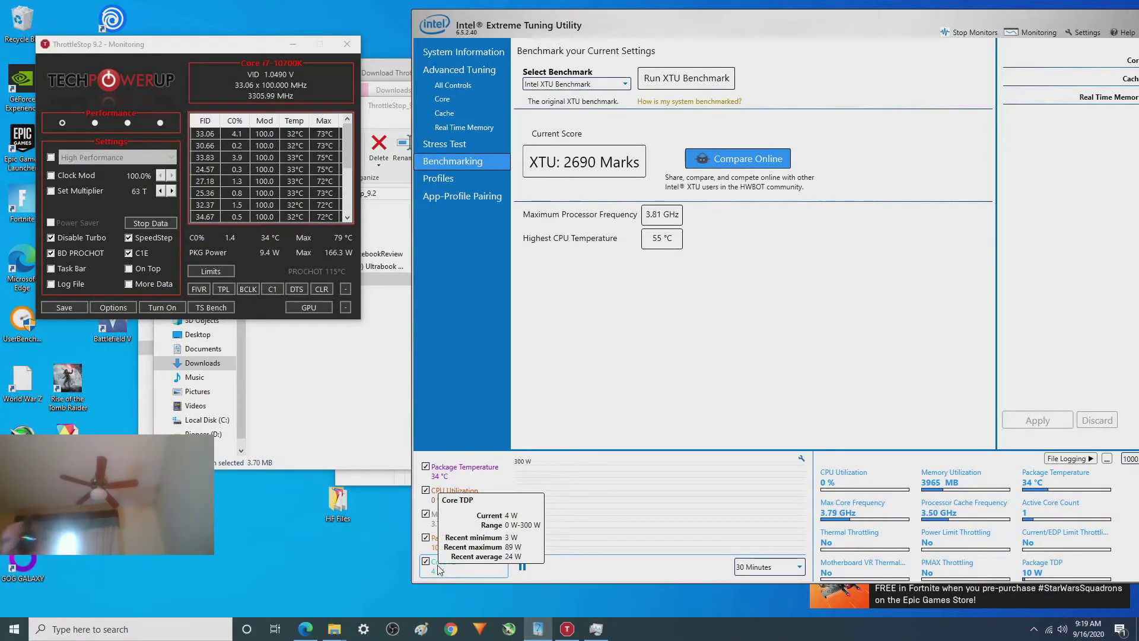
mouse_move(451, 547)
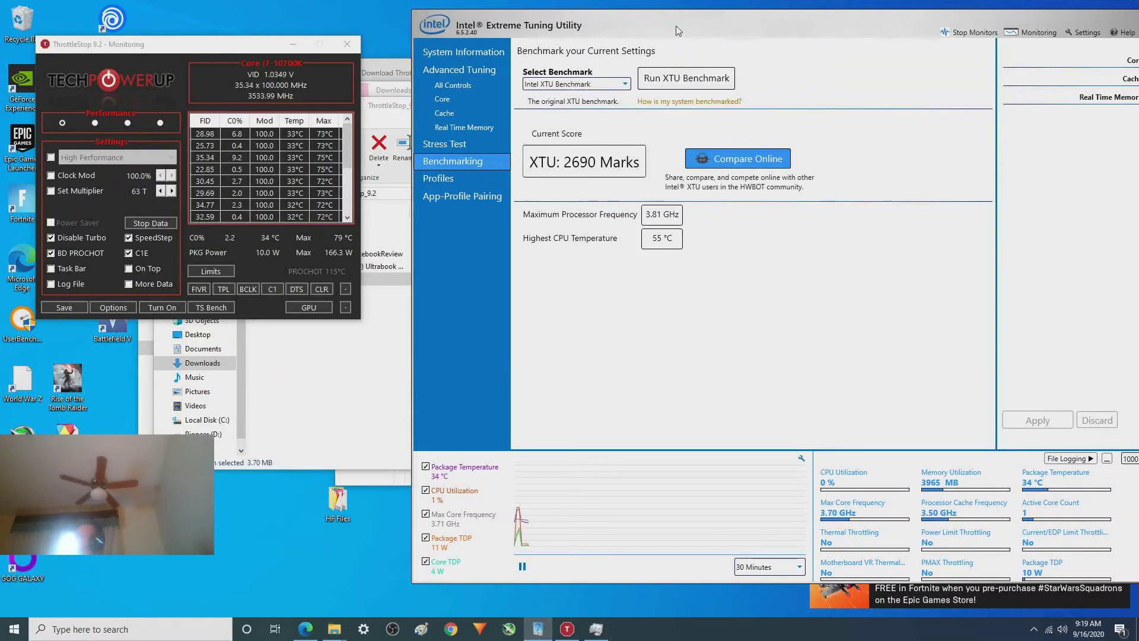
- Minimize Intel Extreme Tuning Utility and re-enable turbo in ThrottleStop
drag(676, 23, 553, 56)
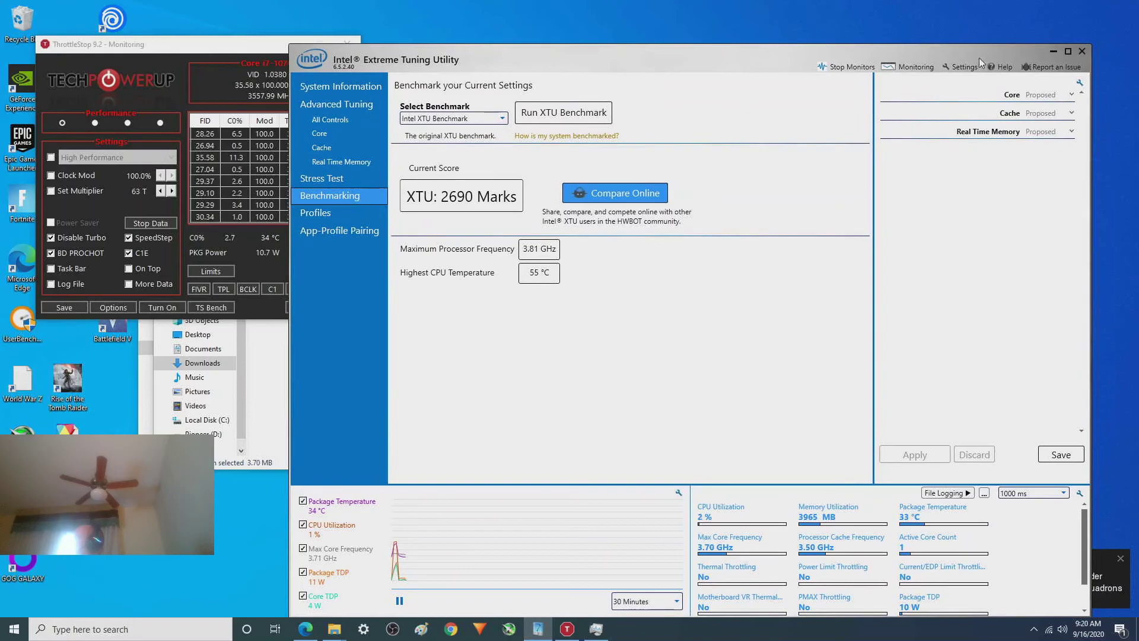
click(1054, 51)
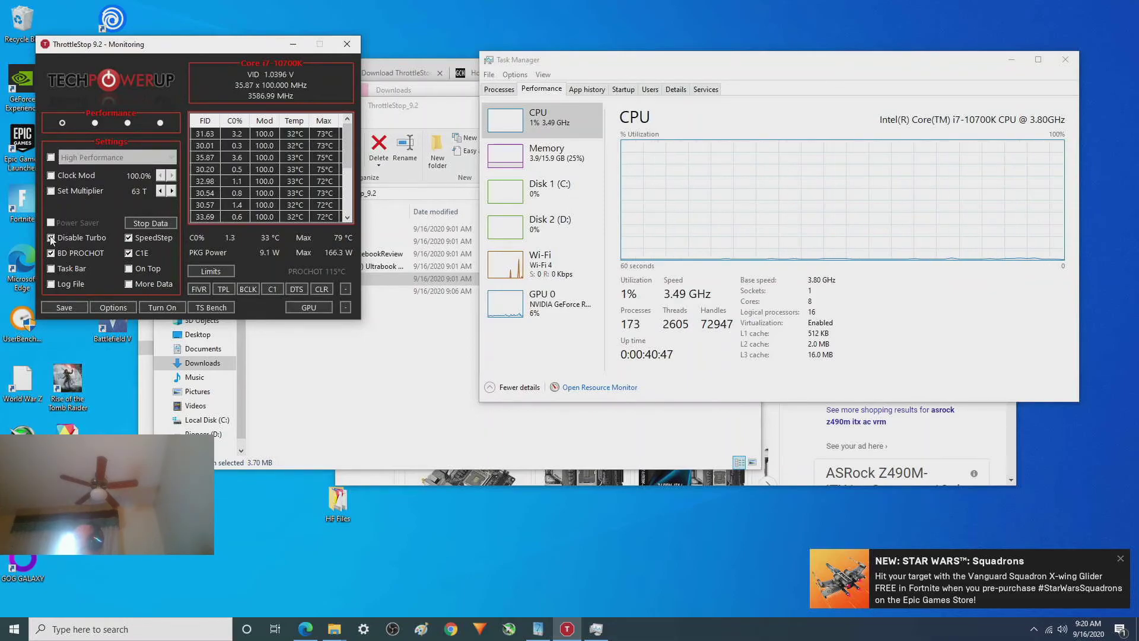
click(127, 252)
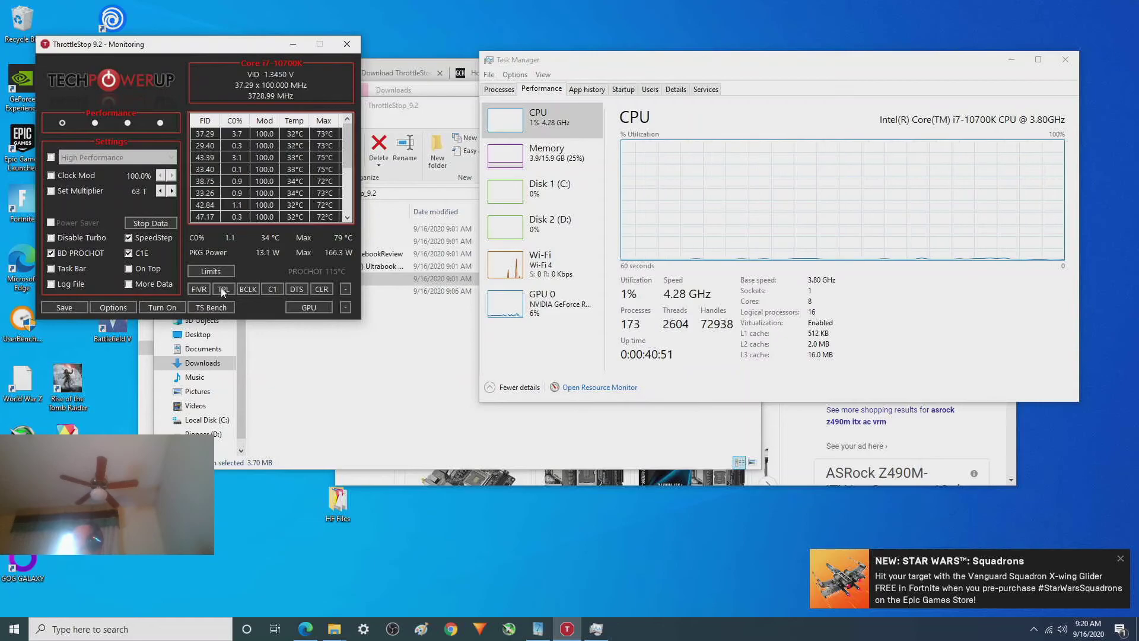
click(223, 290)
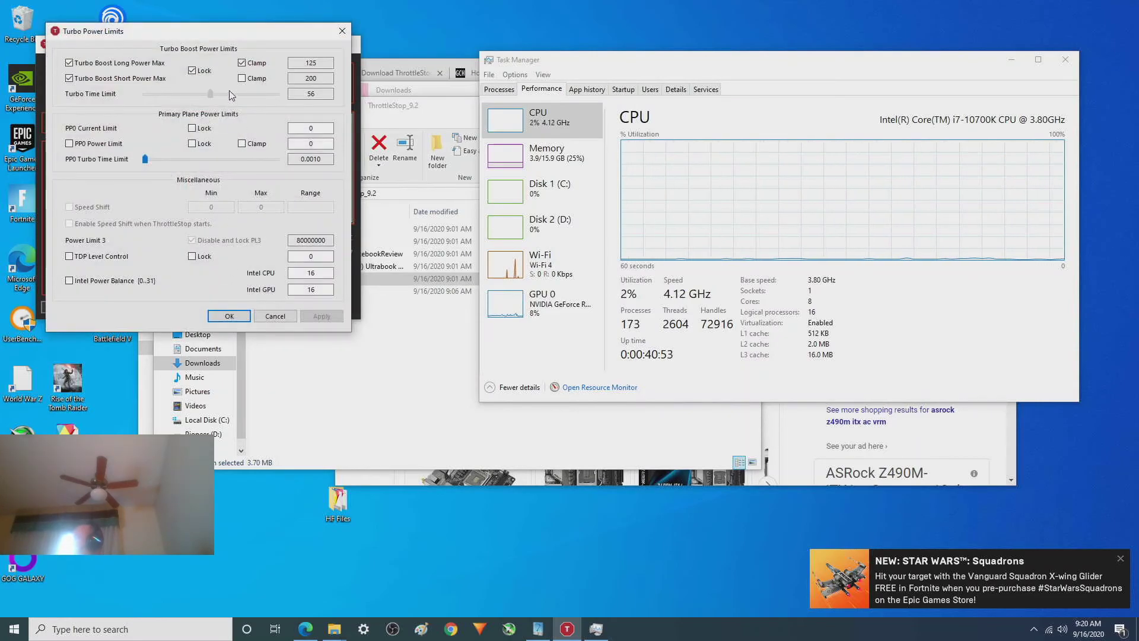
click(193, 71)
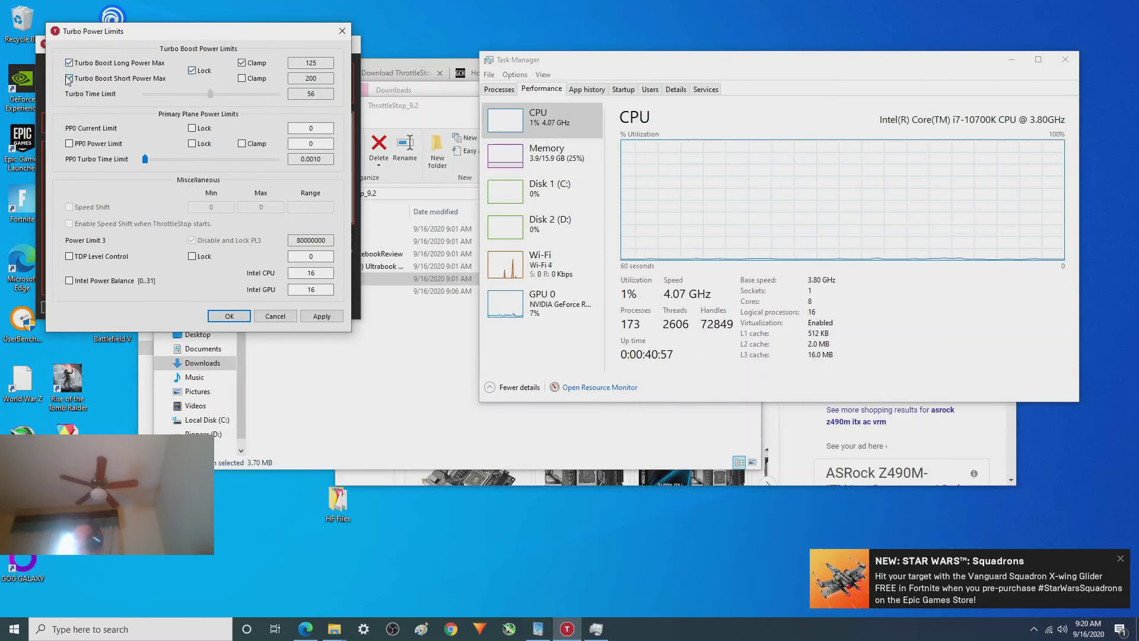
click(270, 316)
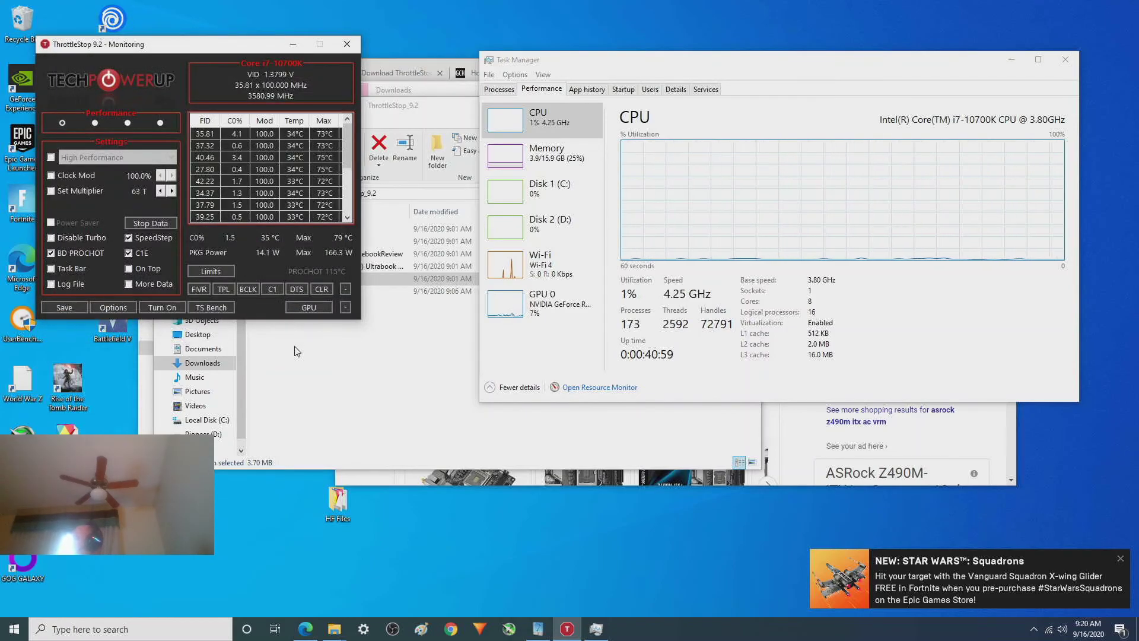
- Toggle the Disable and Lock Turbo Power Limits option in ThrottleStop's FIVR control and accept the settings
click(199, 289)
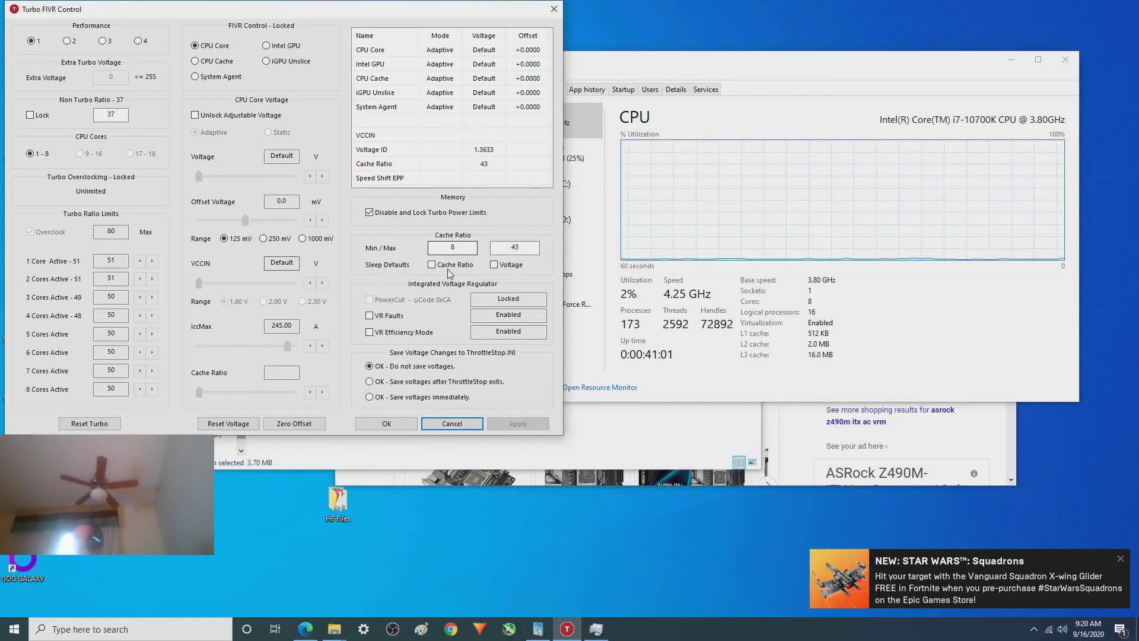
click(369, 213)
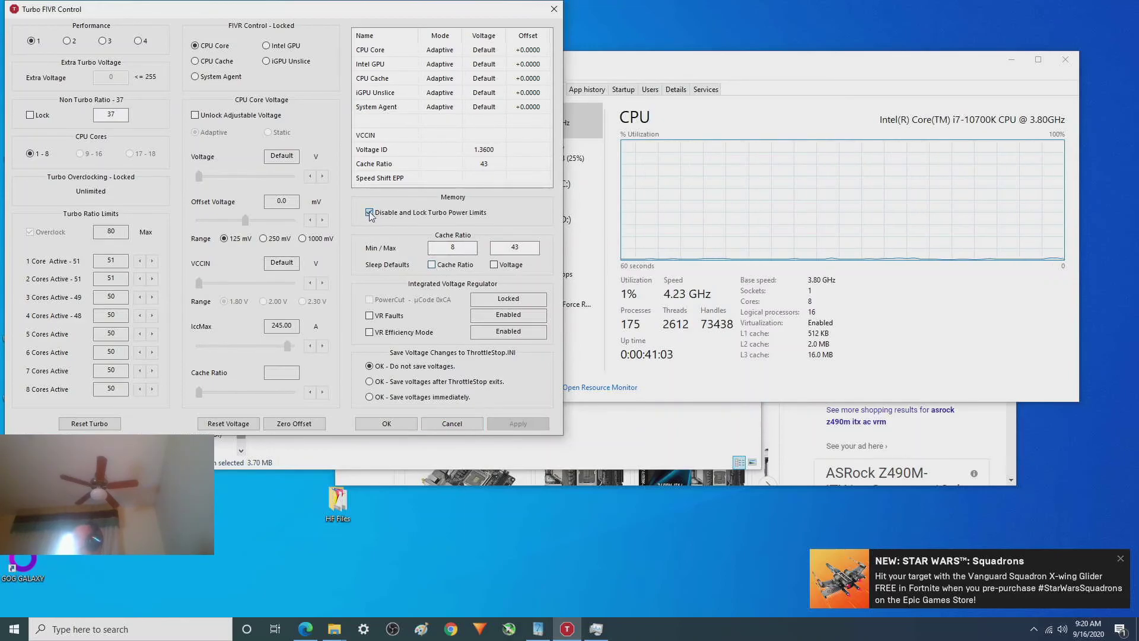
click(374, 427)
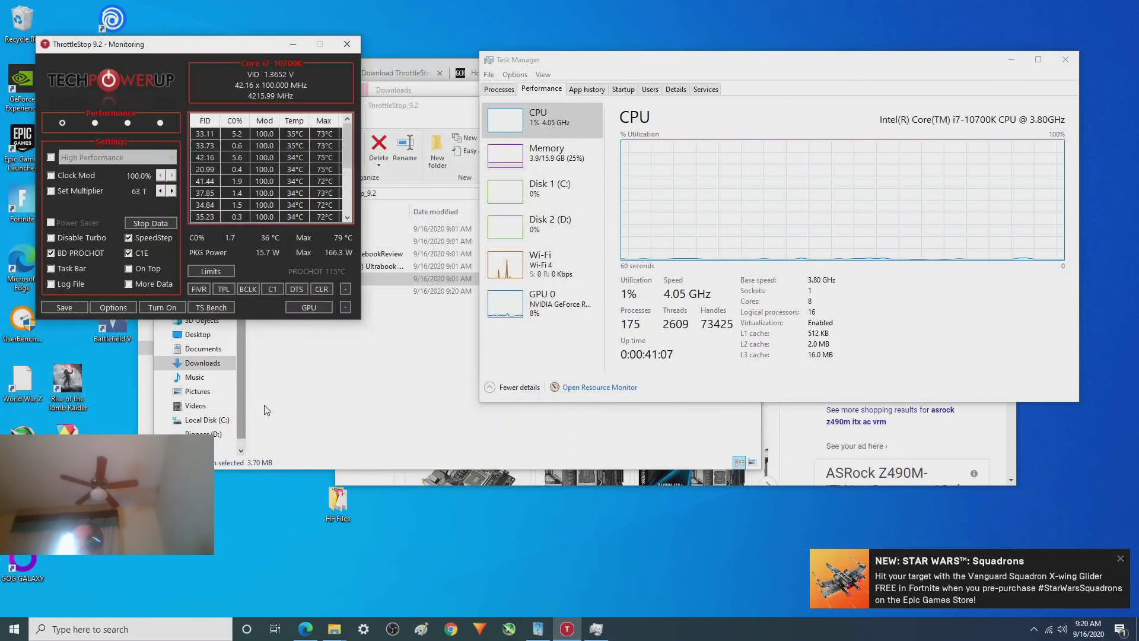
- Toggle the Lock option for the Turbo Boost power limits in ThrottleStop's Turbo Power Limits settings
click(224, 290)
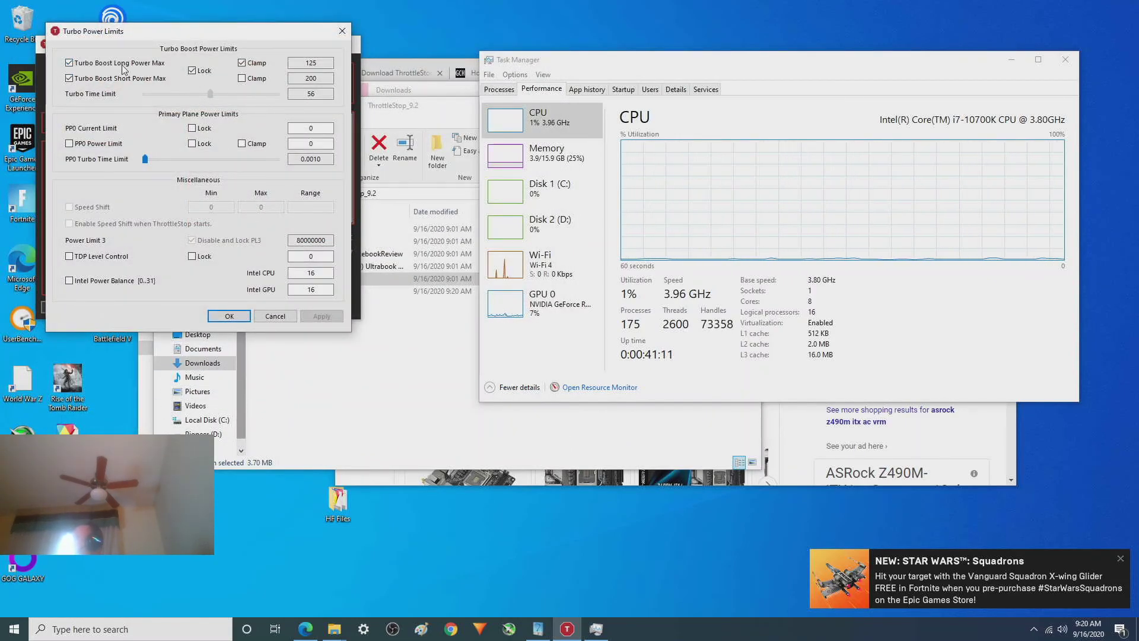
click(192, 71)
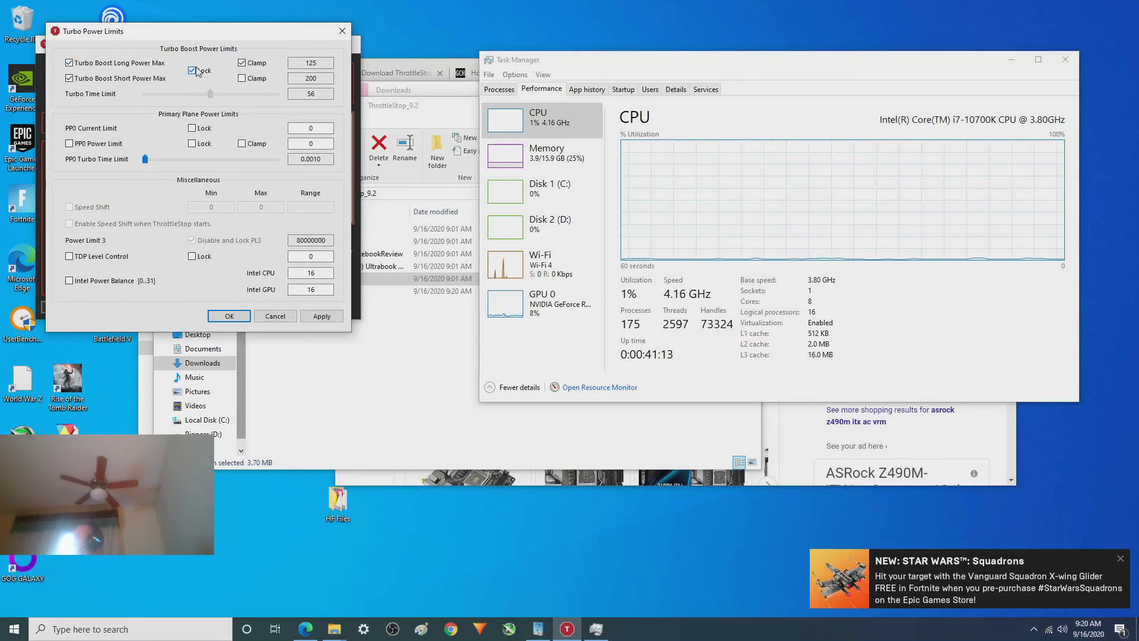